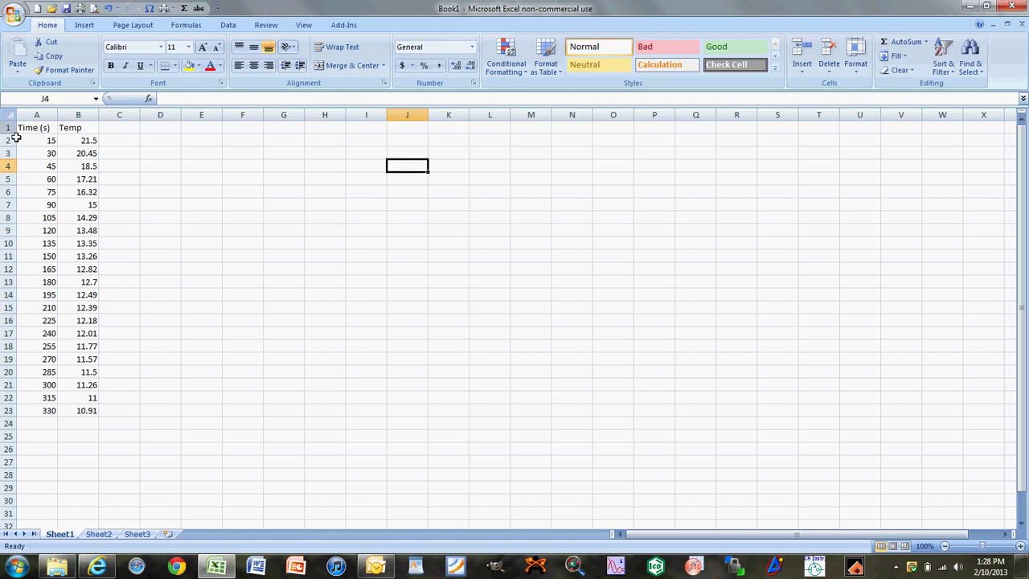
Insert a markers-only scatter chart of A2:B23 and place it beside the data table.
click(45, 142)
drag(45, 142, 80, 410)
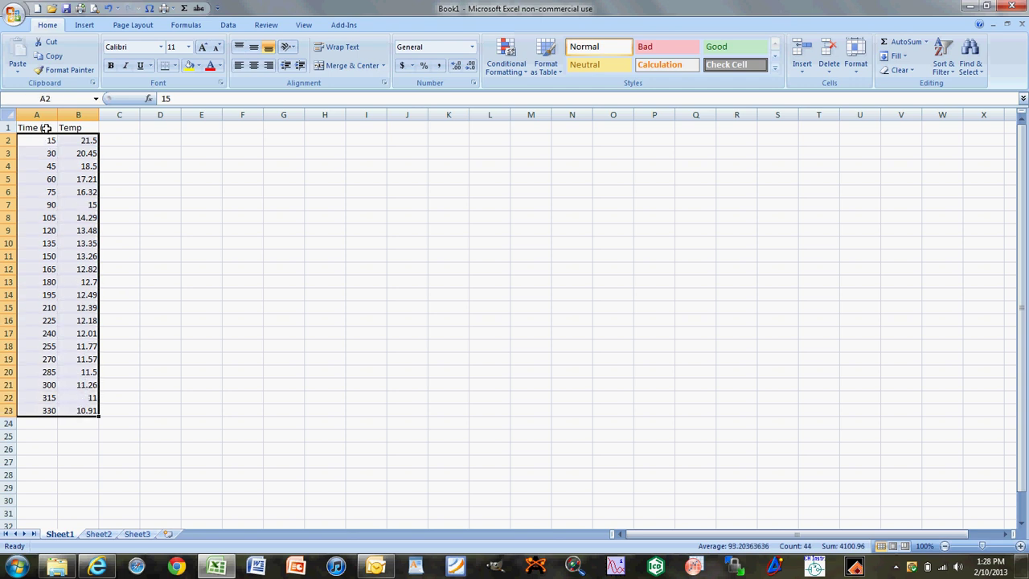
click(85, 26)
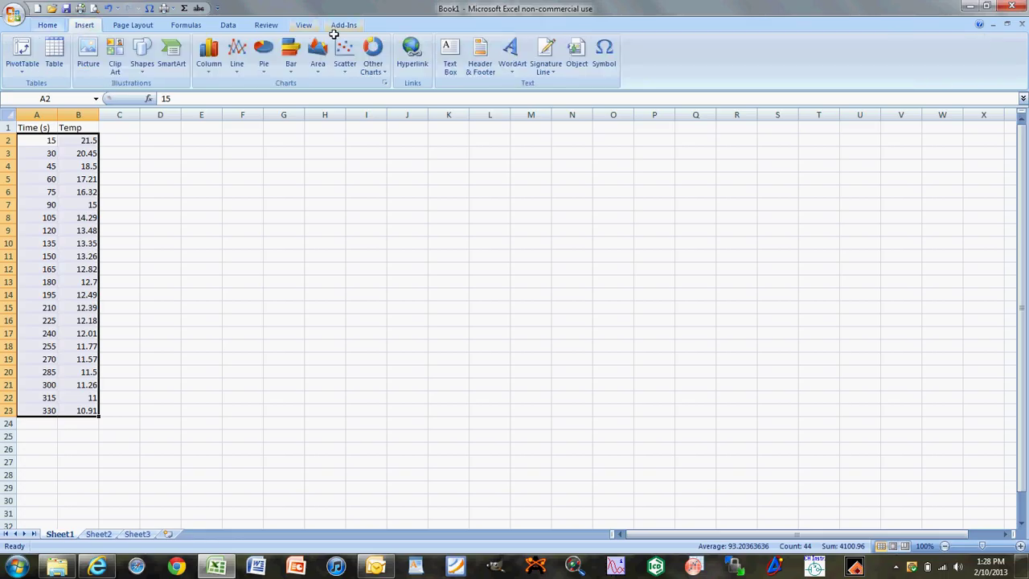
click(338, 48)
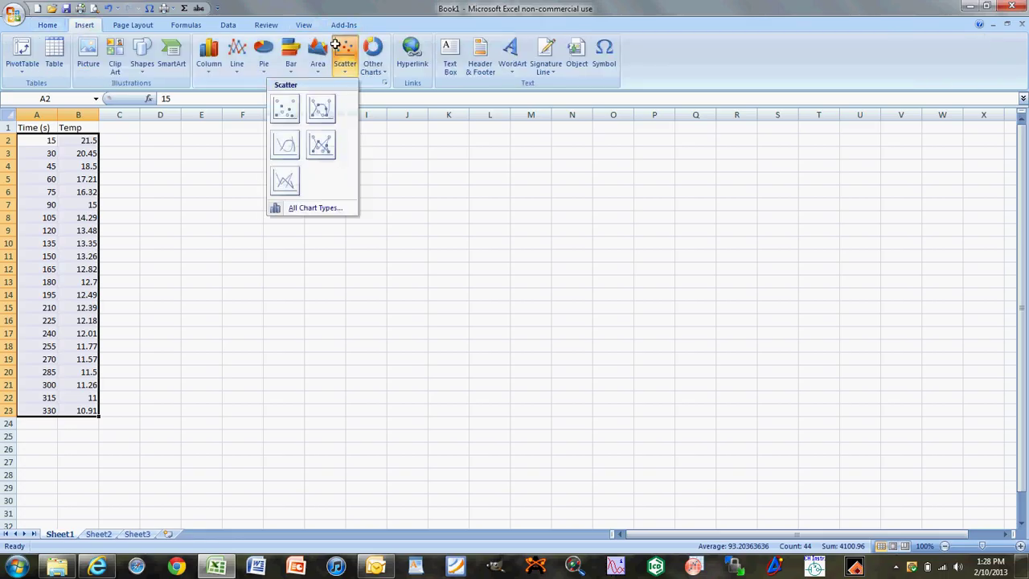
click(294, 109)
drag(651, 260, 470, 199)
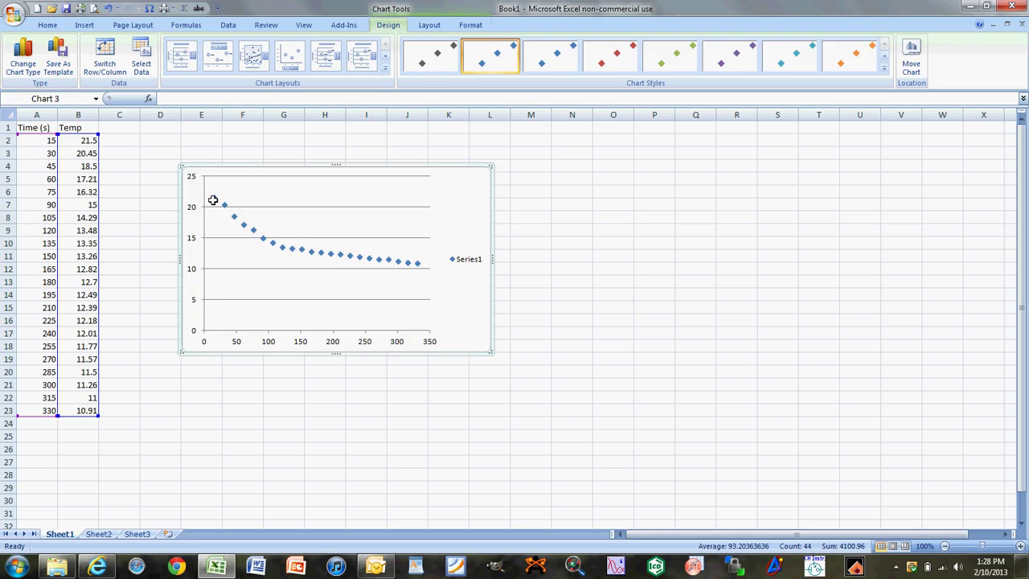
mouse_move(271, 241)
mouse_move(418, 262)
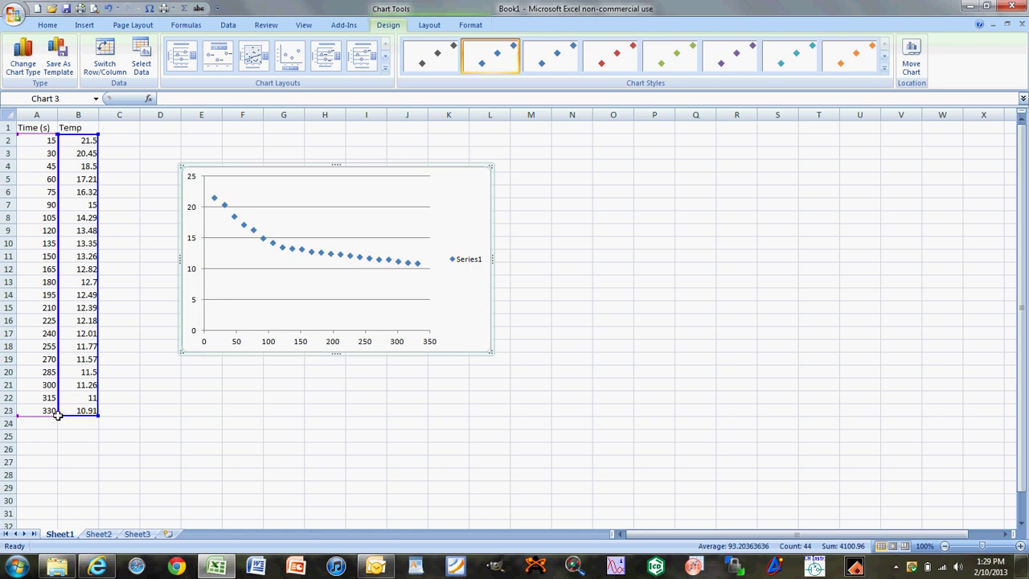
Shrink the chart's source range to rows 2–9, covering 15 to 120 seconds.
drag(58, 414, 59, 239)
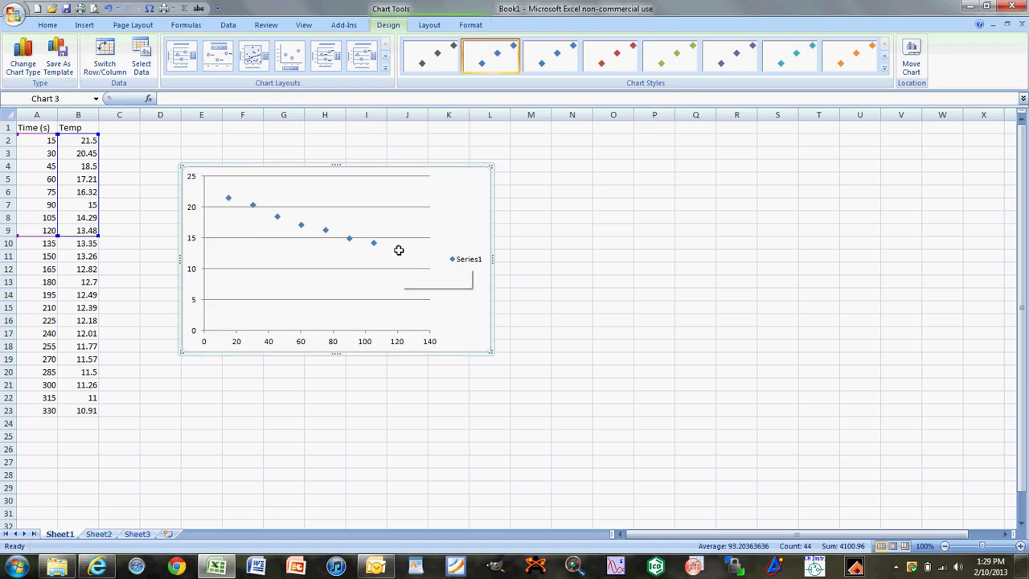
click(496, 215)
click(472, 217)
right_click(472, 217)
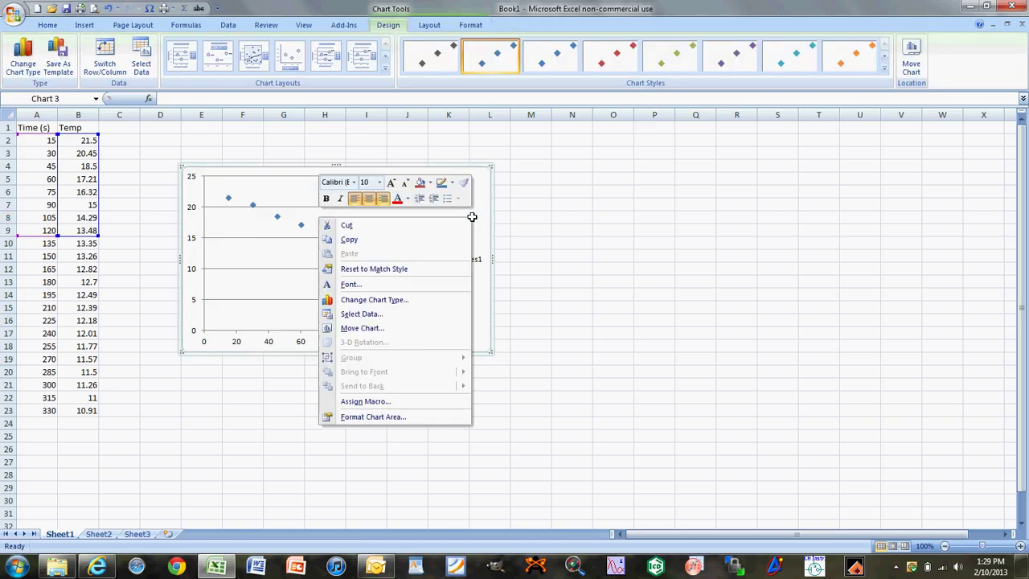
Add a new chart series with X values taken from Time cells A9:A23.
click(404, 318)
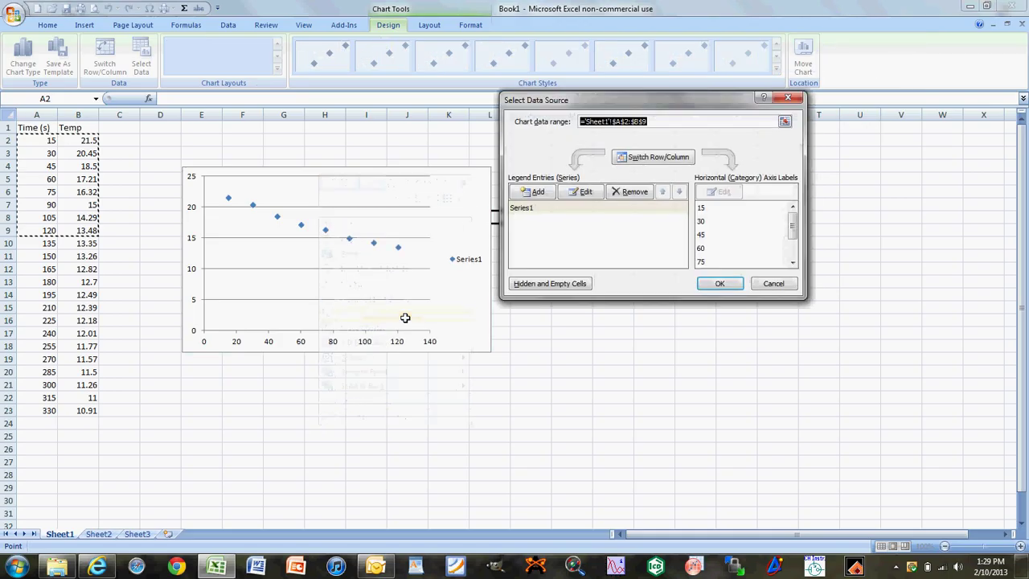
click(547, 191)
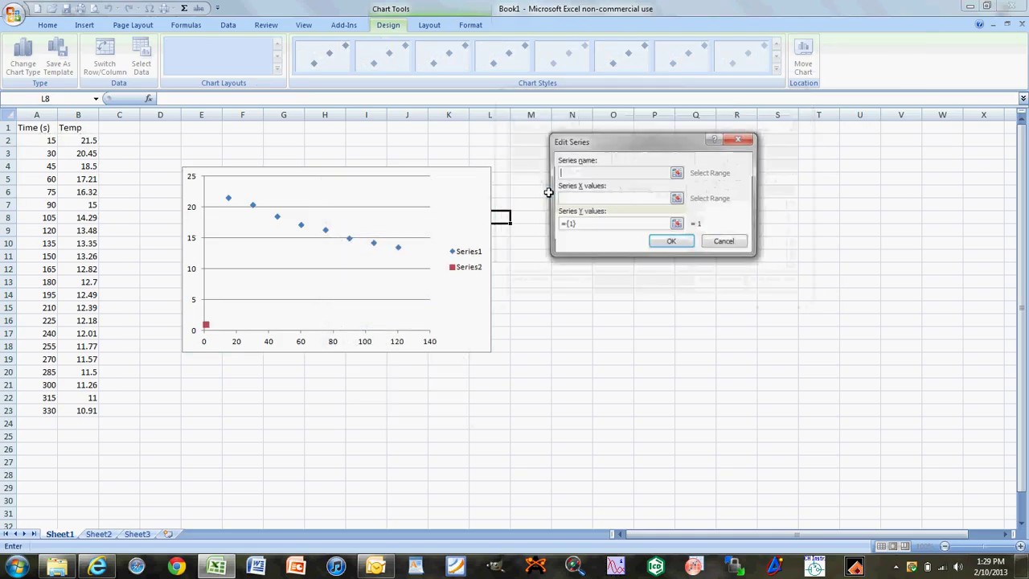
click(677, 198)
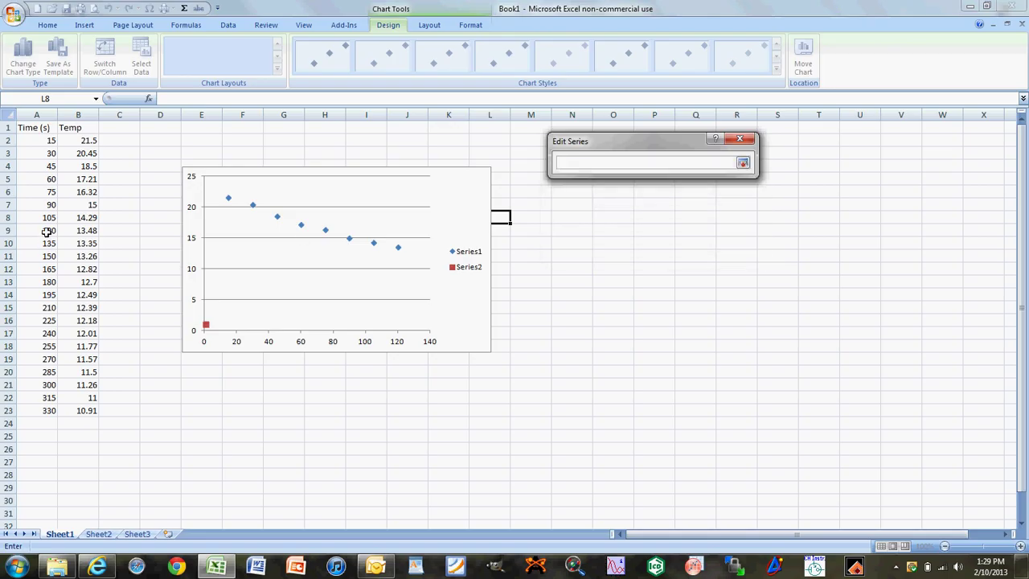
drag(46, 230, 50, 412)
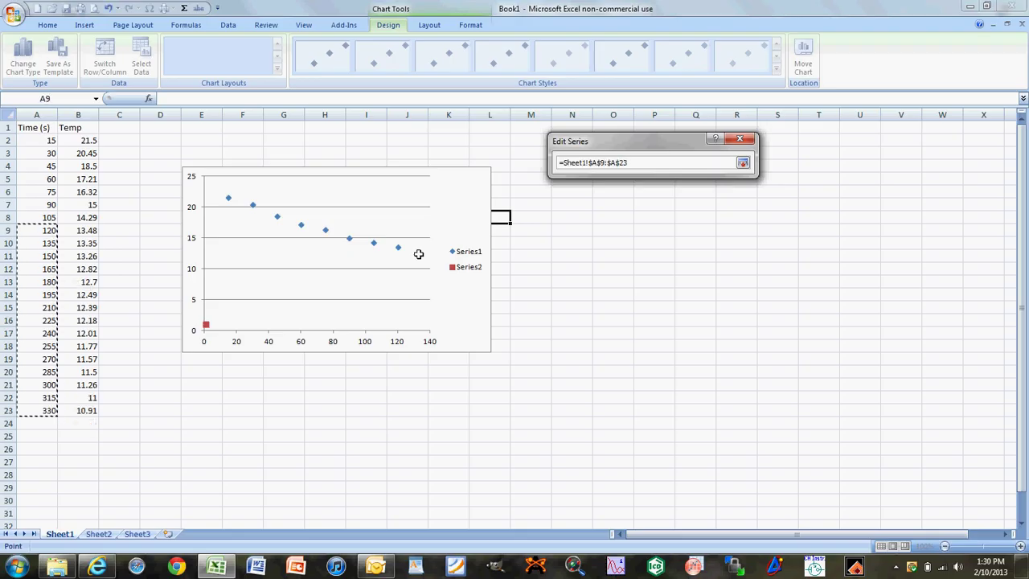
click(743, 162)
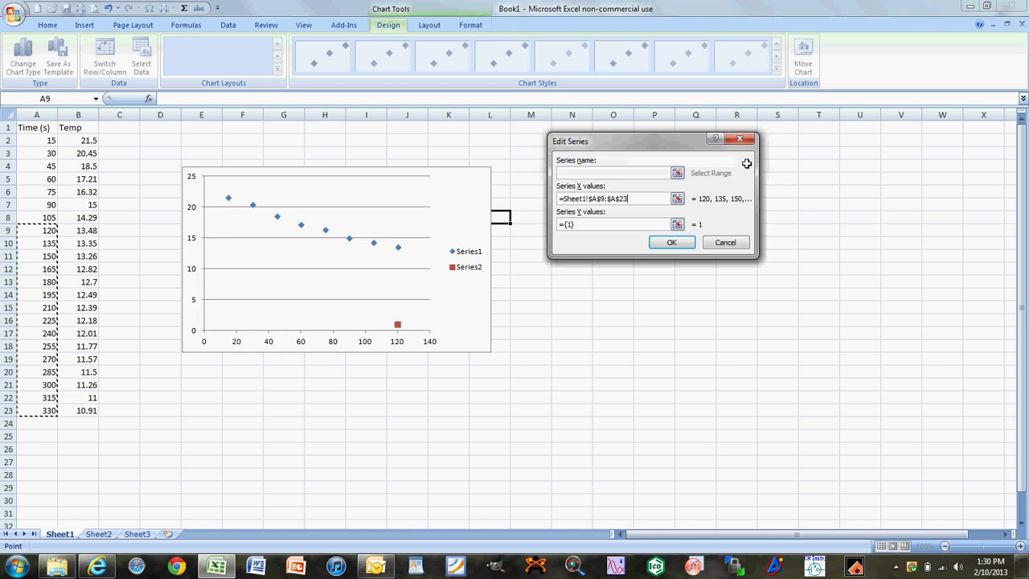
Set the new series' Y values to Temp cells B9:B23 and apply the changes.
click(677, 224)
drag(84, 232, 89, 406)
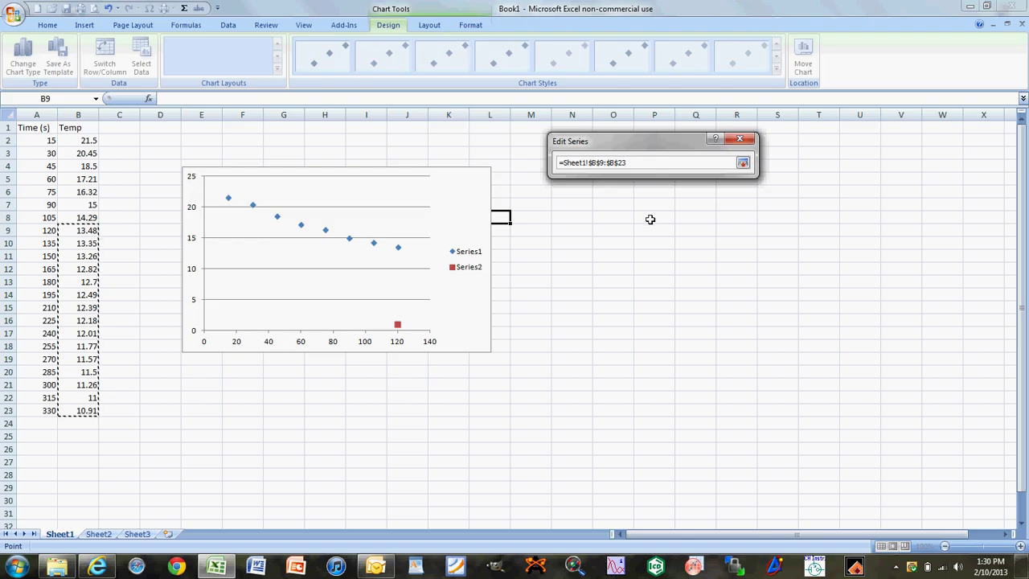
click(743, 163)
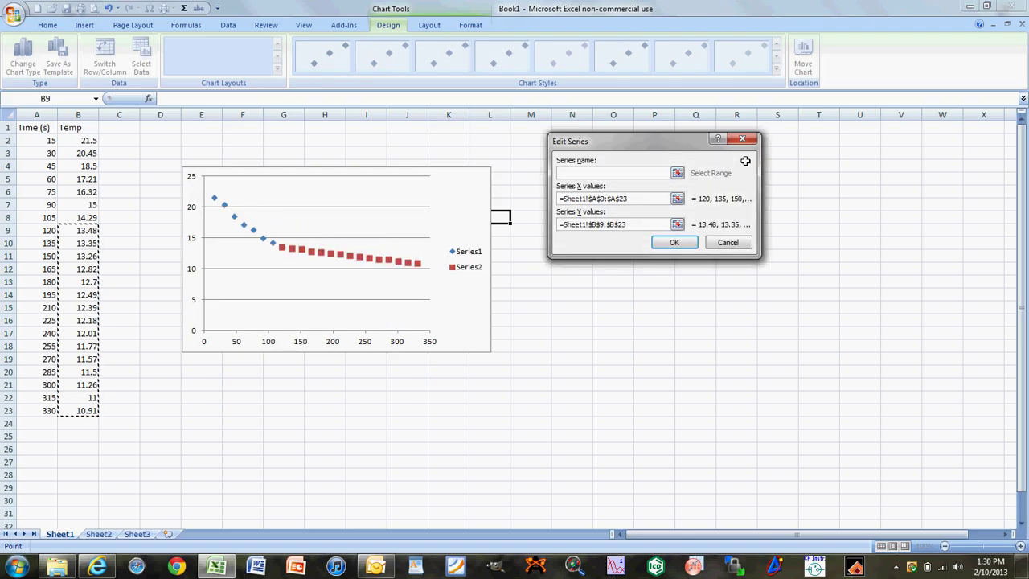
click(675, 242)
click(723, 283)
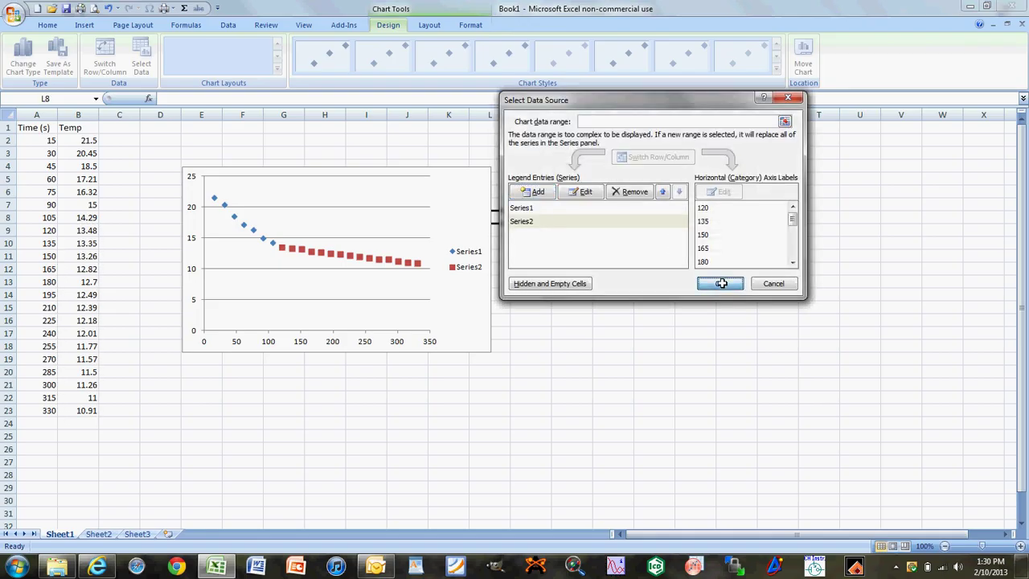
mouse_move(251, 229)
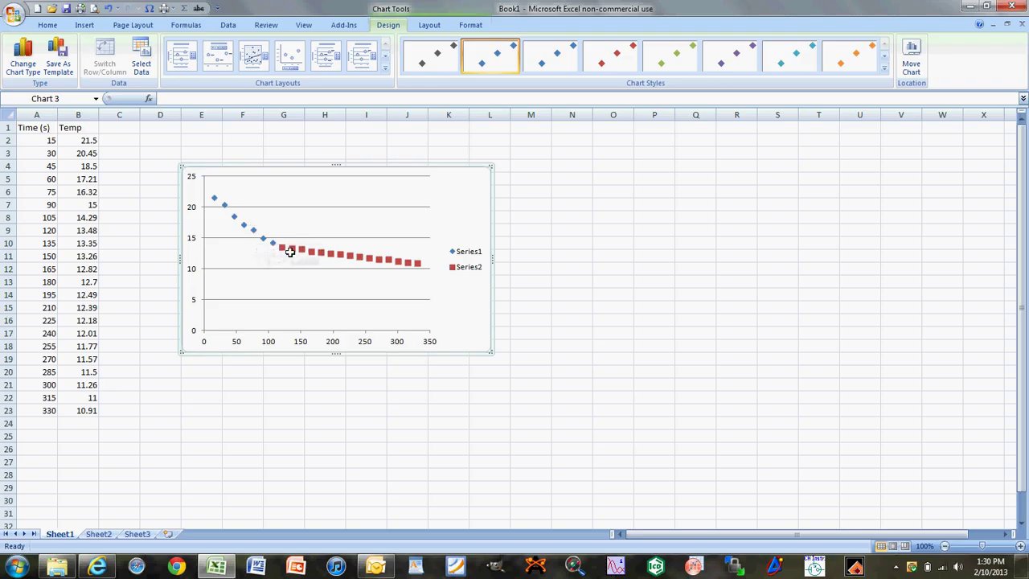
mouse_move(280, 249)
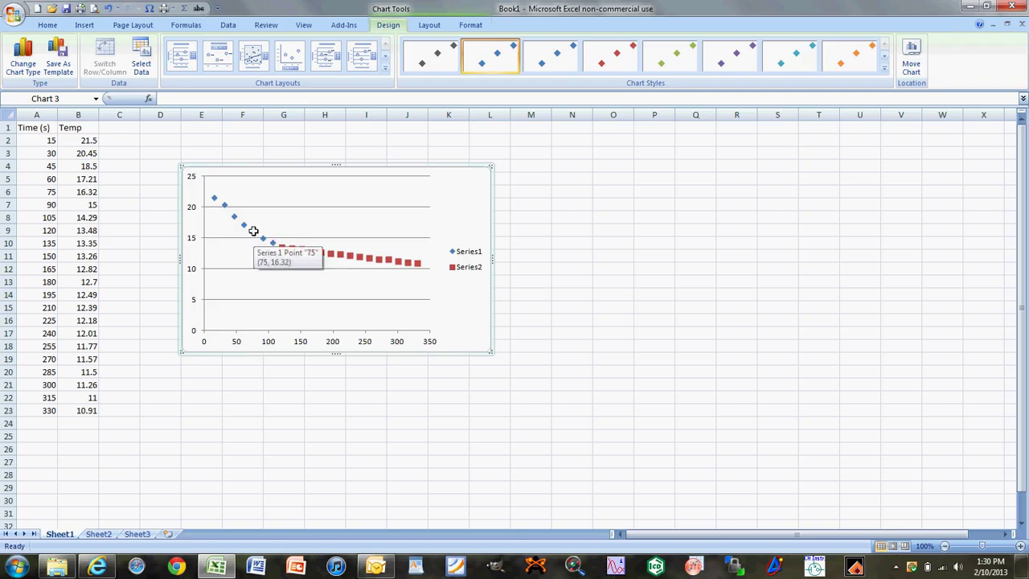
Add a linear trendline with its equation to Series1, placing the label upper left.
right_click(253, 231)
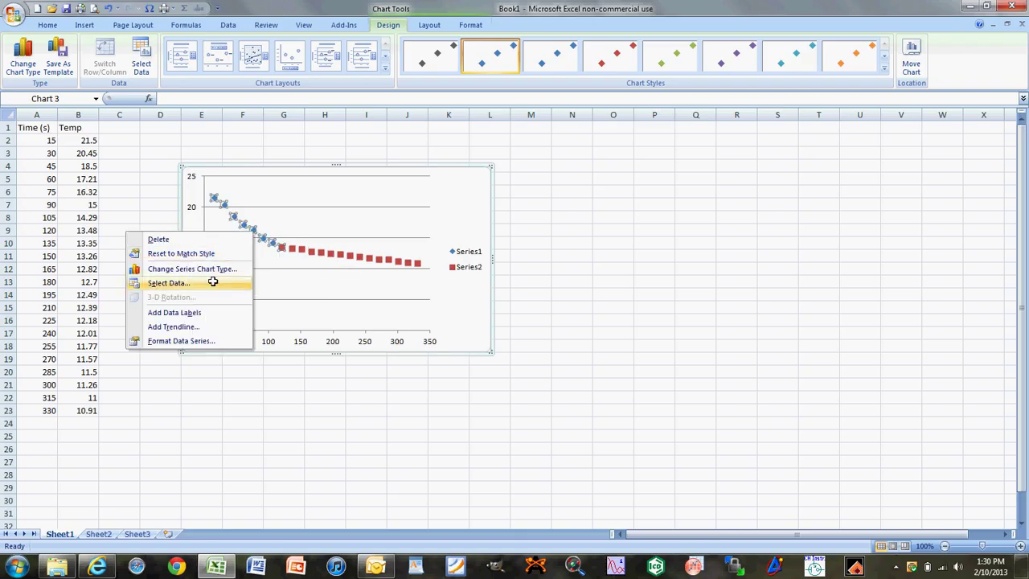
click(189, 324)
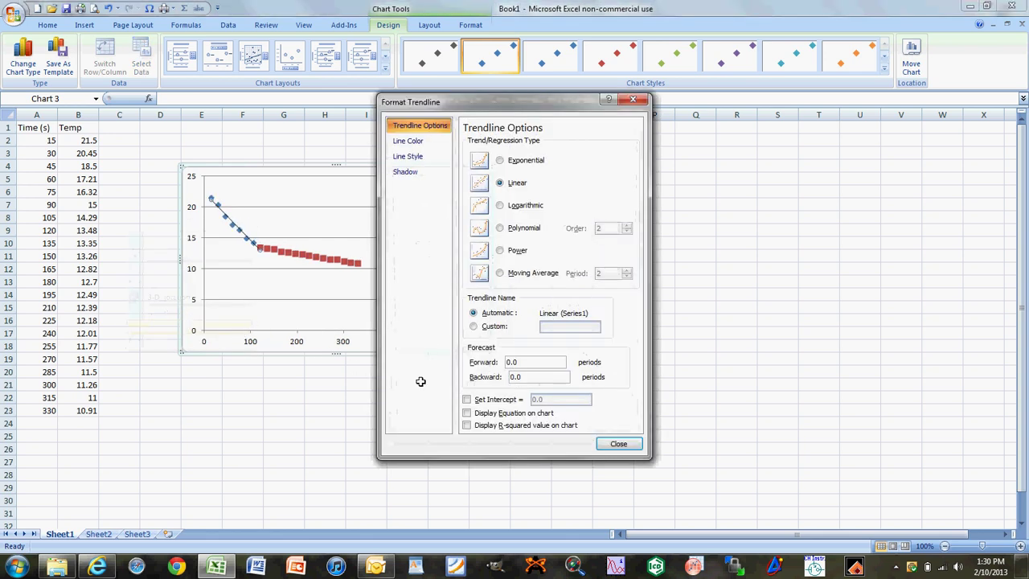
click(486, 413)
click(615, 444)
drag(213, 249, 258, 194)
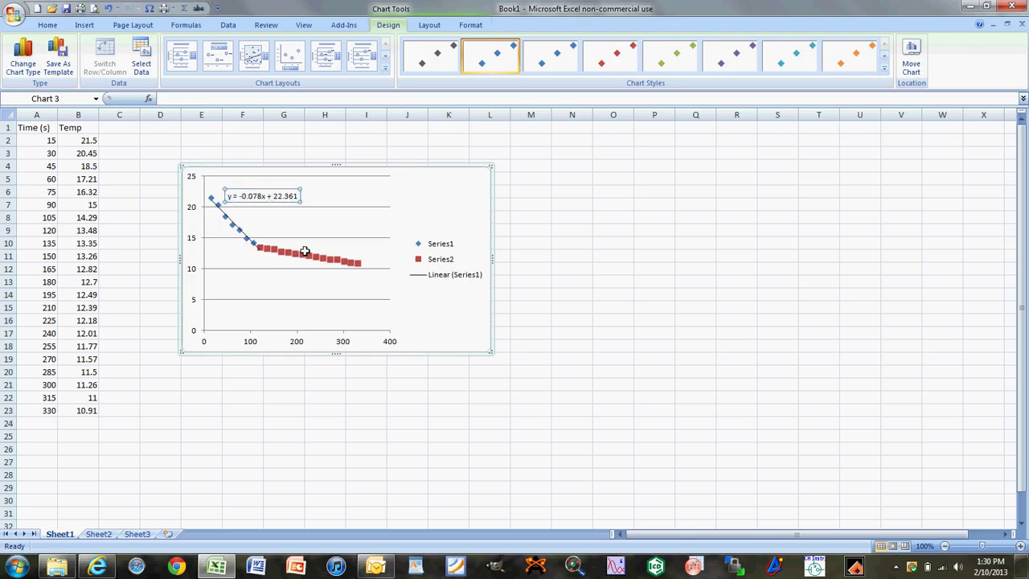
Add a linear trendline with its equation to Series2, moving the label up and right.
click(301, 252)
right_click(301, 252)
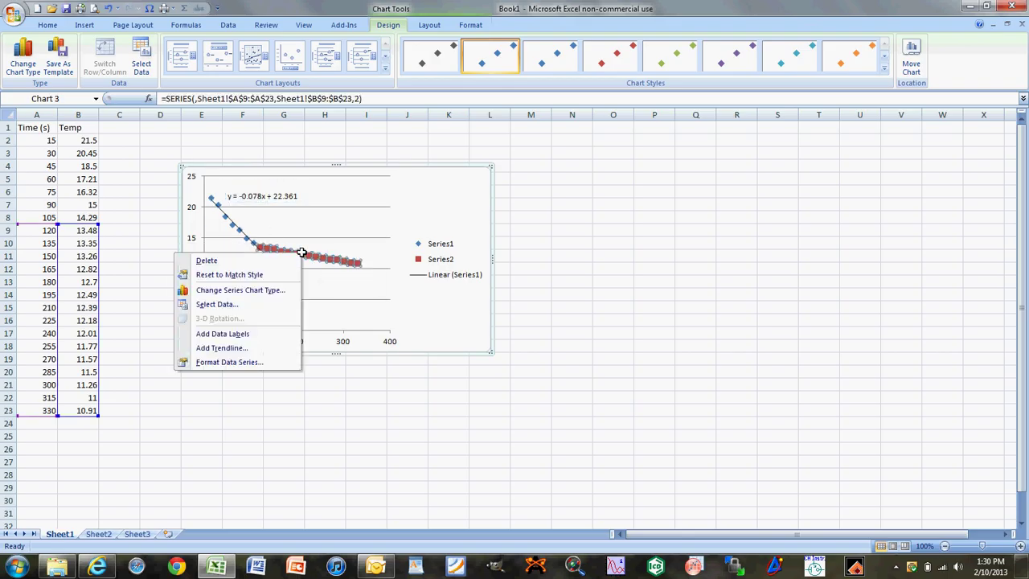
click(250, 345)
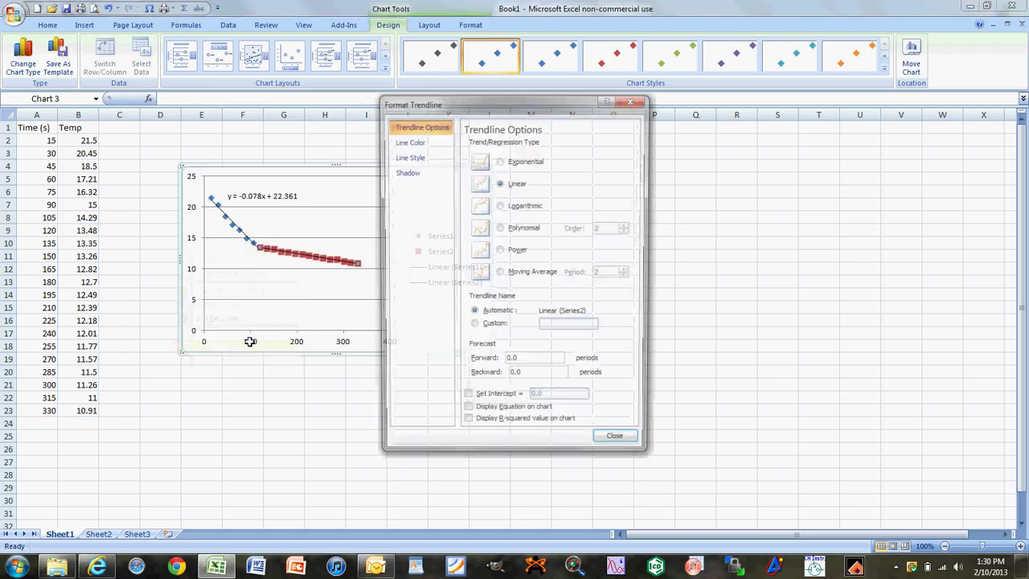
click(505, 412)
click(610, 444)
click(313, 265)
drag(334, 254, 372, 220)
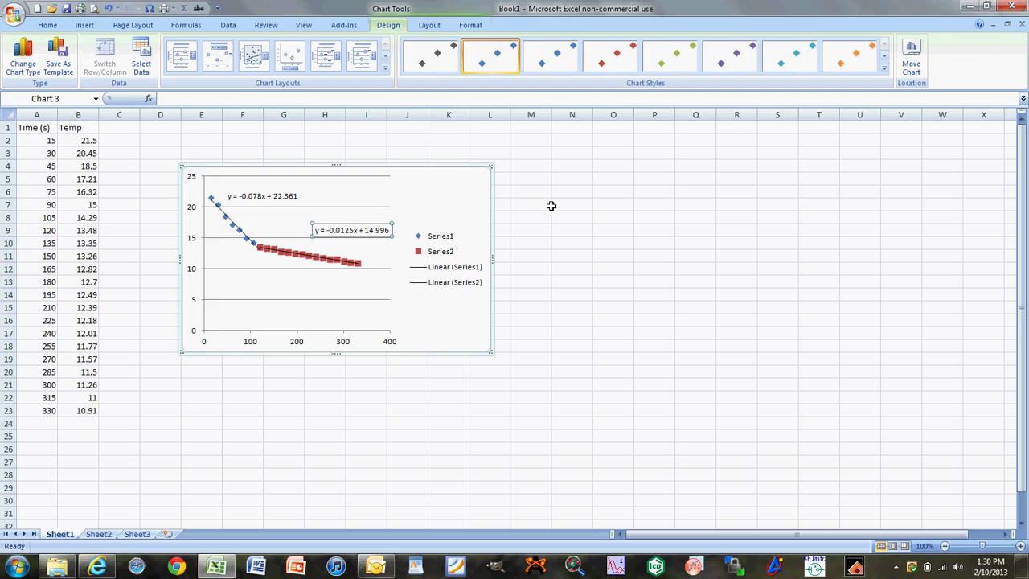
click(548, 204)
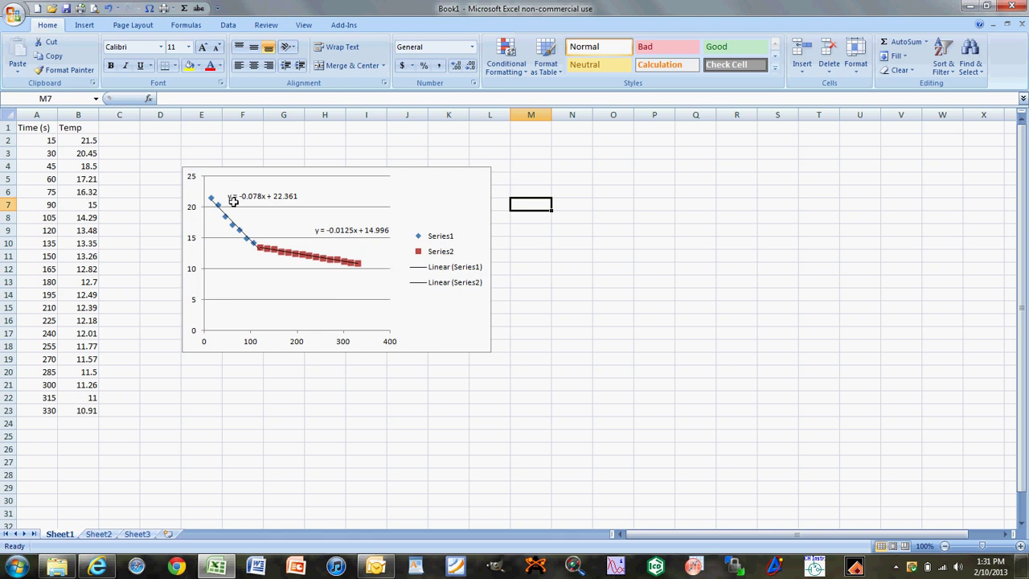
Set the Series1 trendline's forward forecast to 110.
click(250, 241)
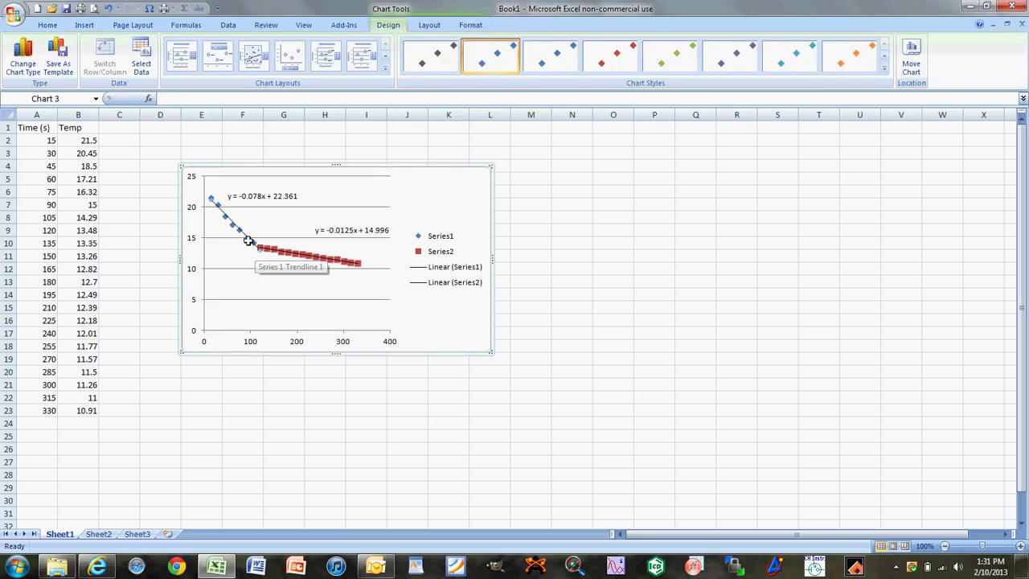
right_click(220, 209)
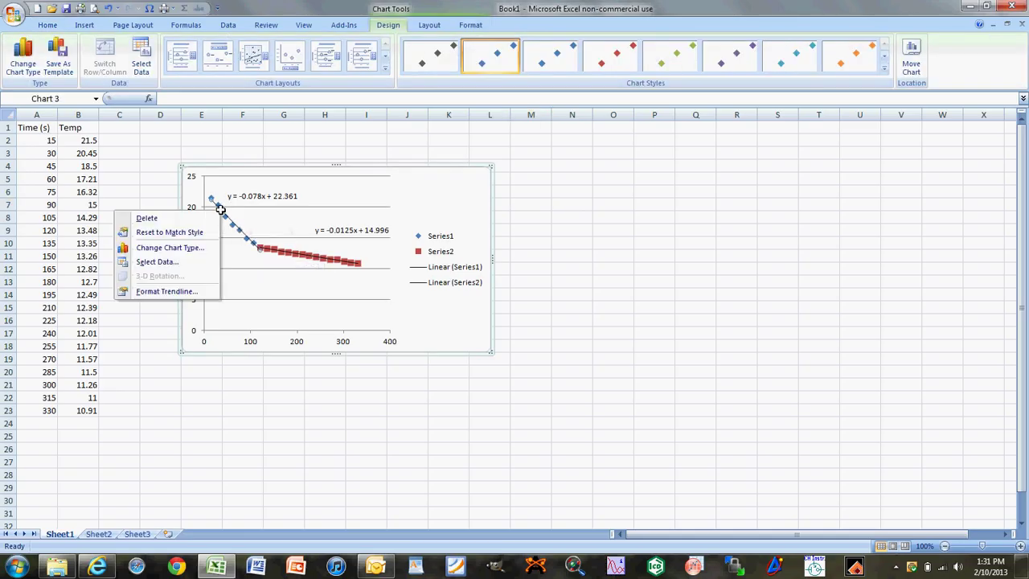
click(173, 293)
drag(572, 100, 709, 98)
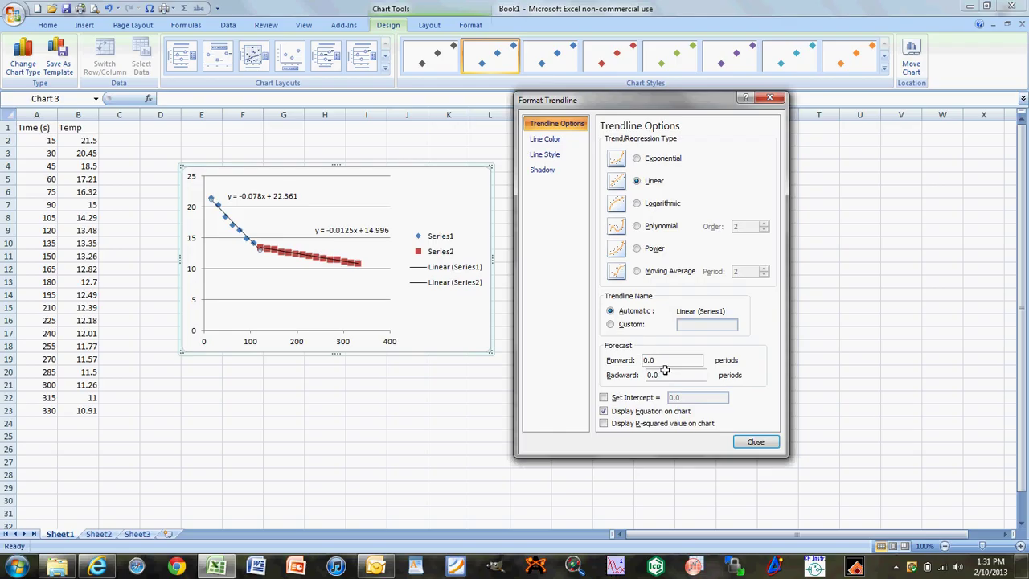
drag(661, 360, 637, 362)
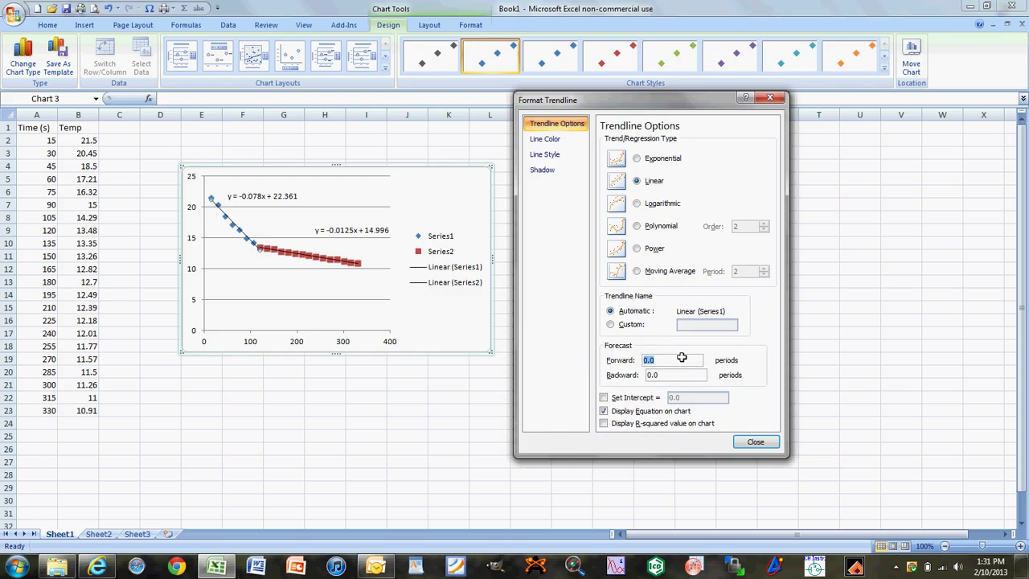
text(110)
key(Return)
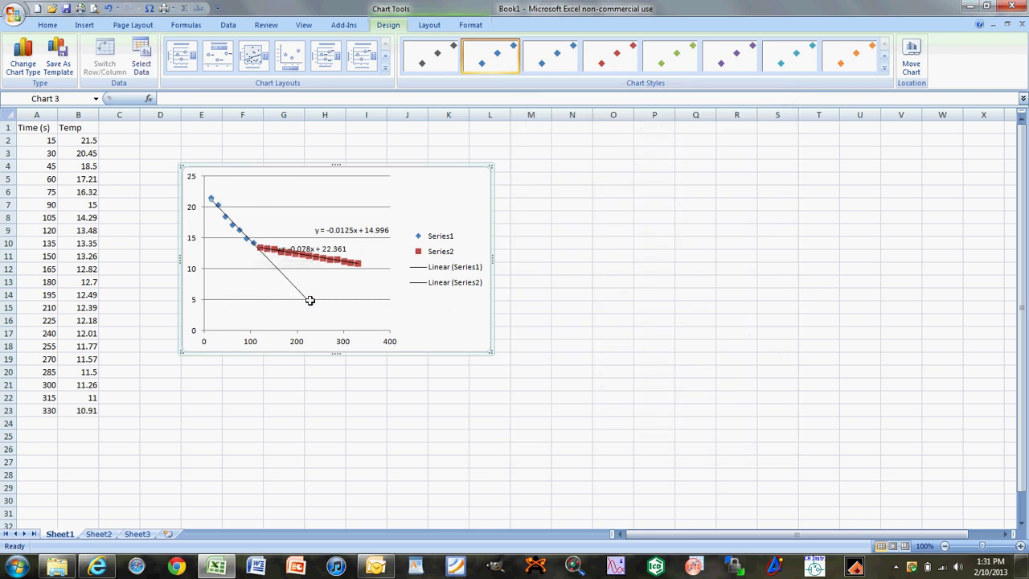
Set the Series2 trendline's backward forecast to 50, keeping forward at 0.0.
click(292, 251)
right_click(265, 250)
click(218, 329)
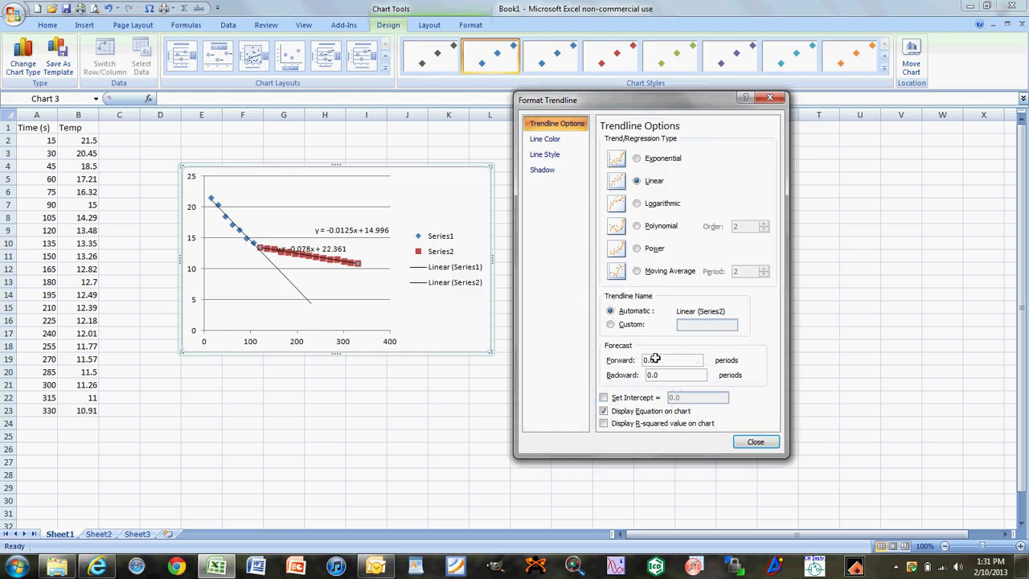
double_click(645, 360)
click(646, 360)
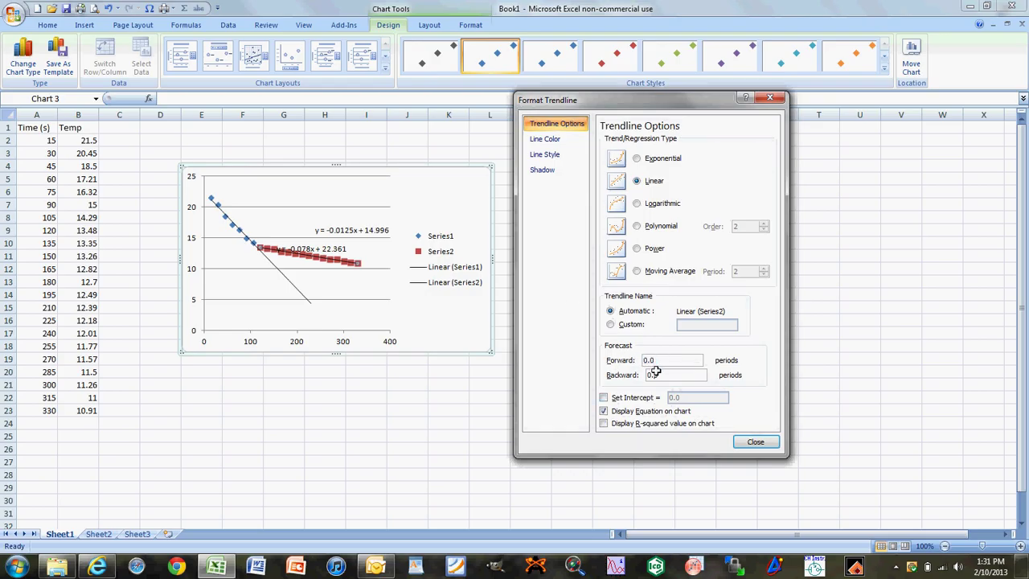
drag(655, 371, 633, 374)
text(50)
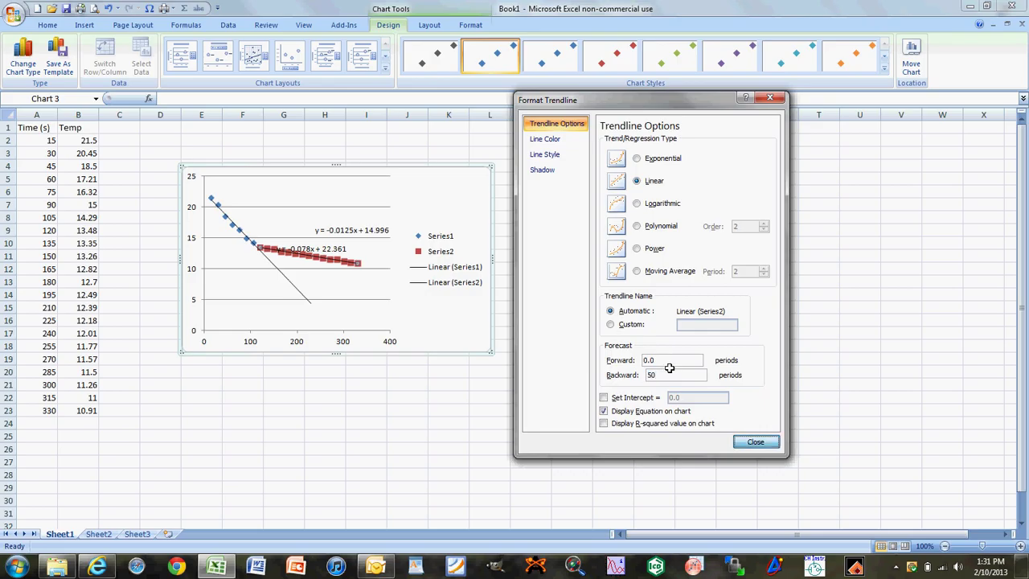
key(Return)
click(654, 358)
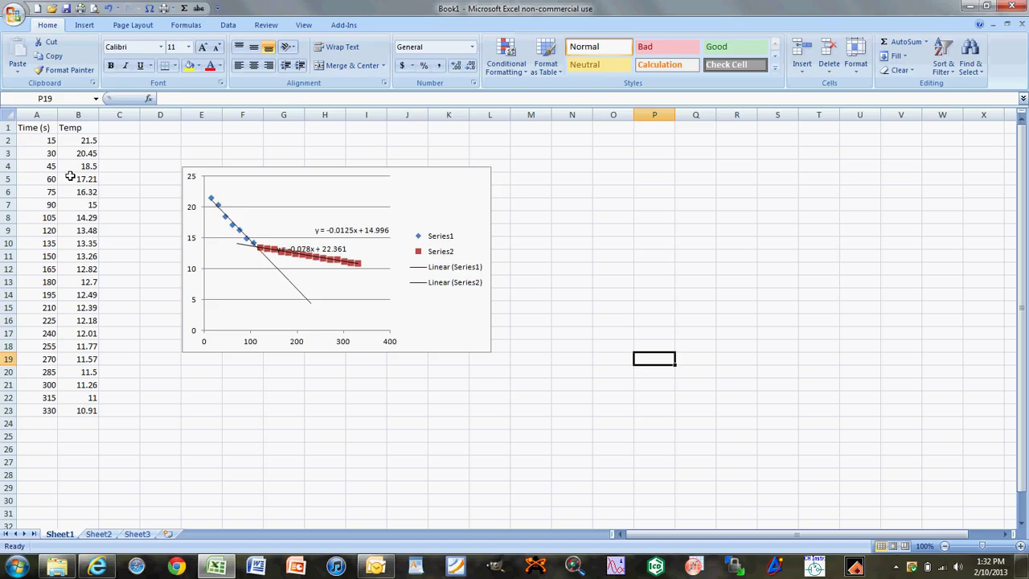
click(896, 567)
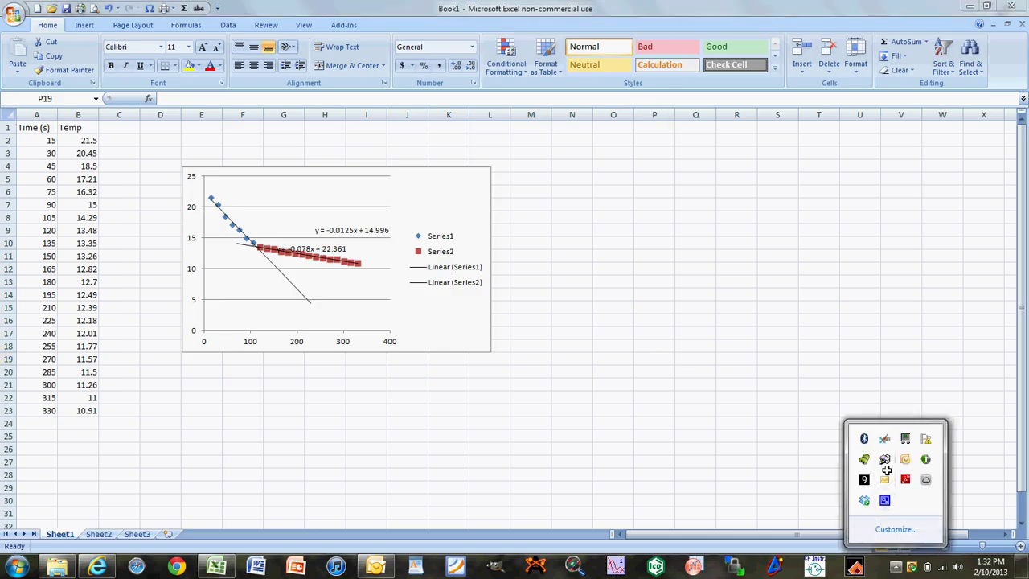
double_click(883, 499)
click(836, 461)
click(986, 477)
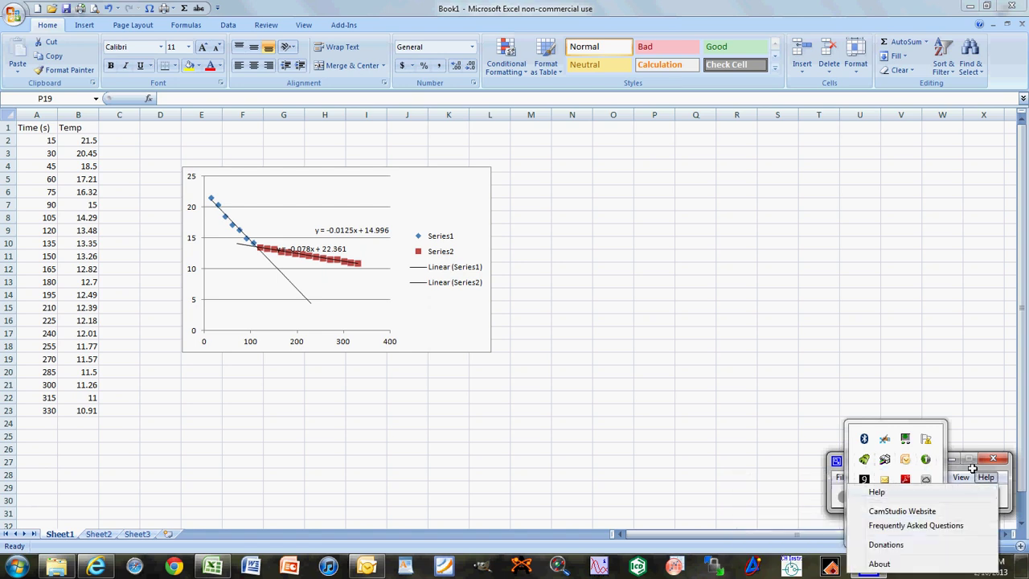
click(837, 462)
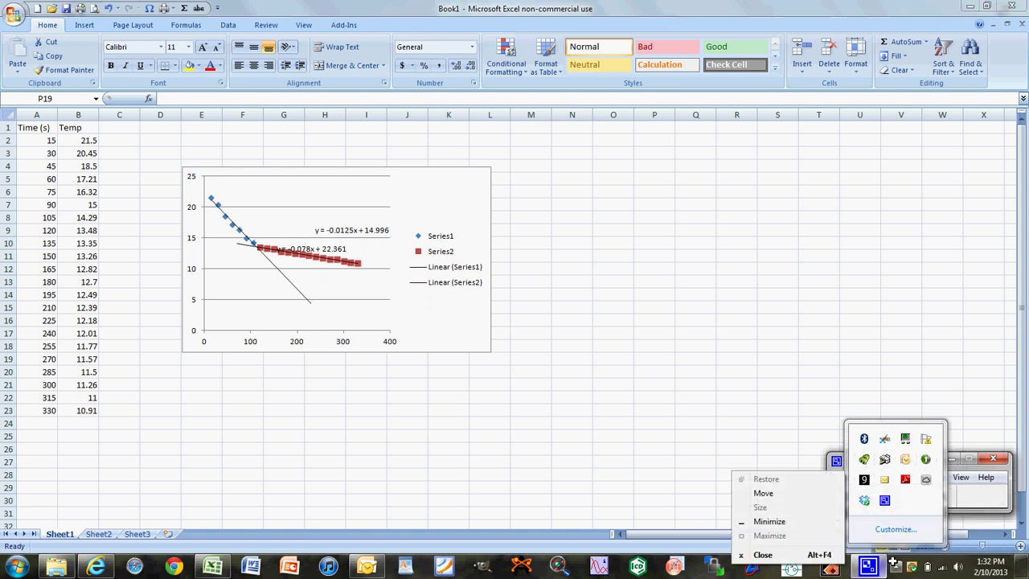
key(Escape)
click(919, 496)
click(932, 474)
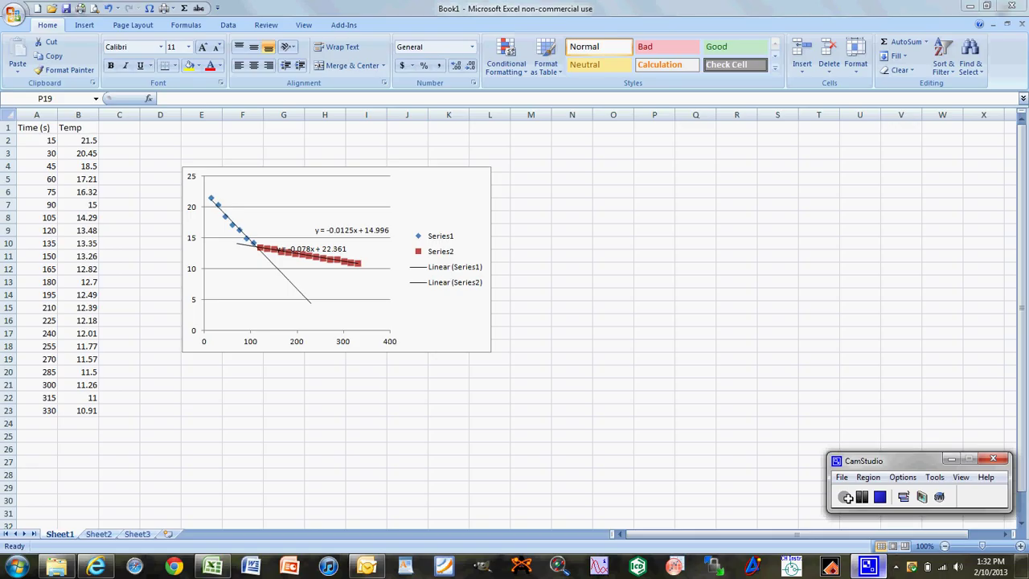
click(952, 459)
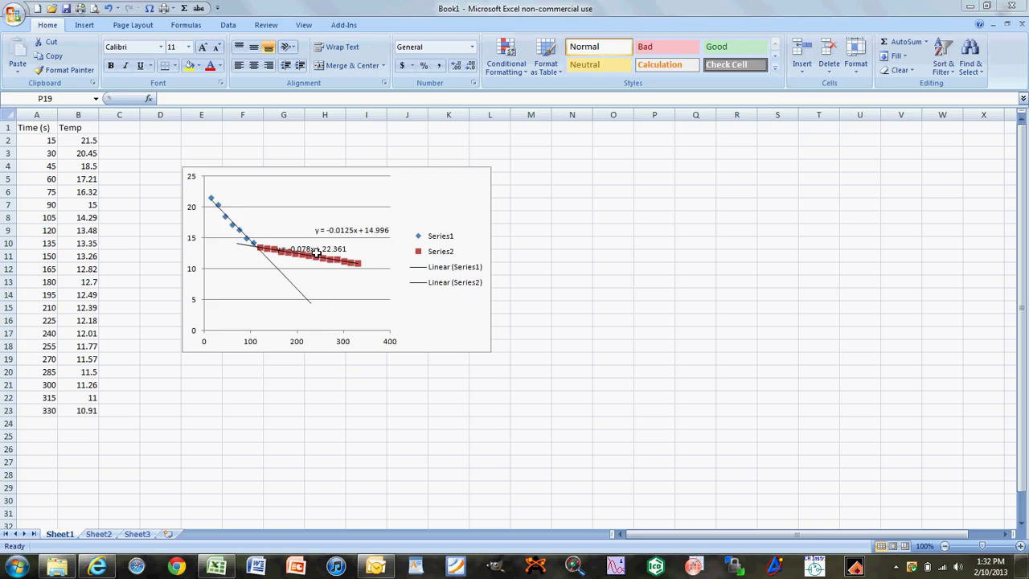
Insert a markers-only scatter chart of A2:B23 to the right of the first chart.
click(43, 141)
drag(42, 141, 67, 413)
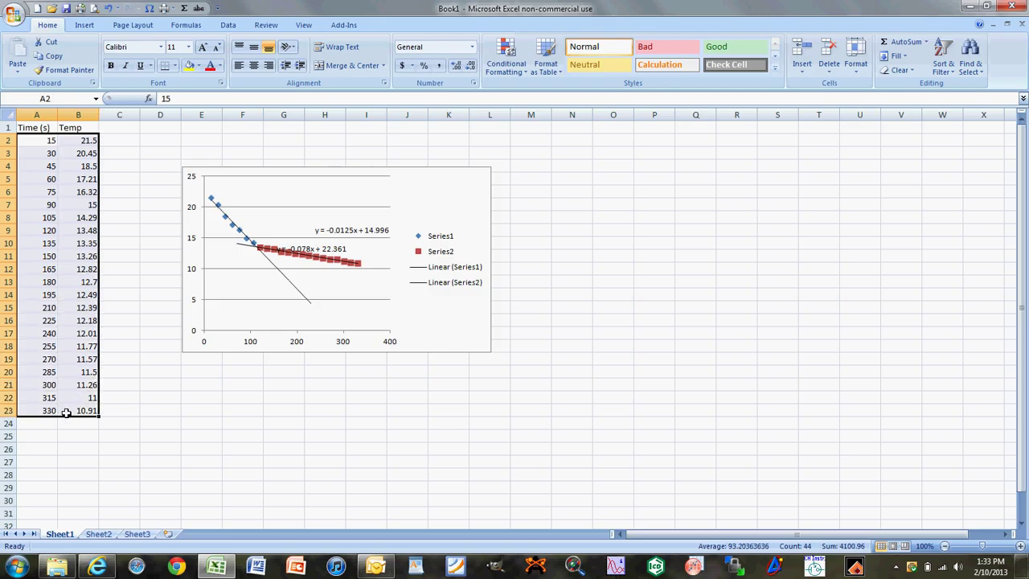
click(84, 25)
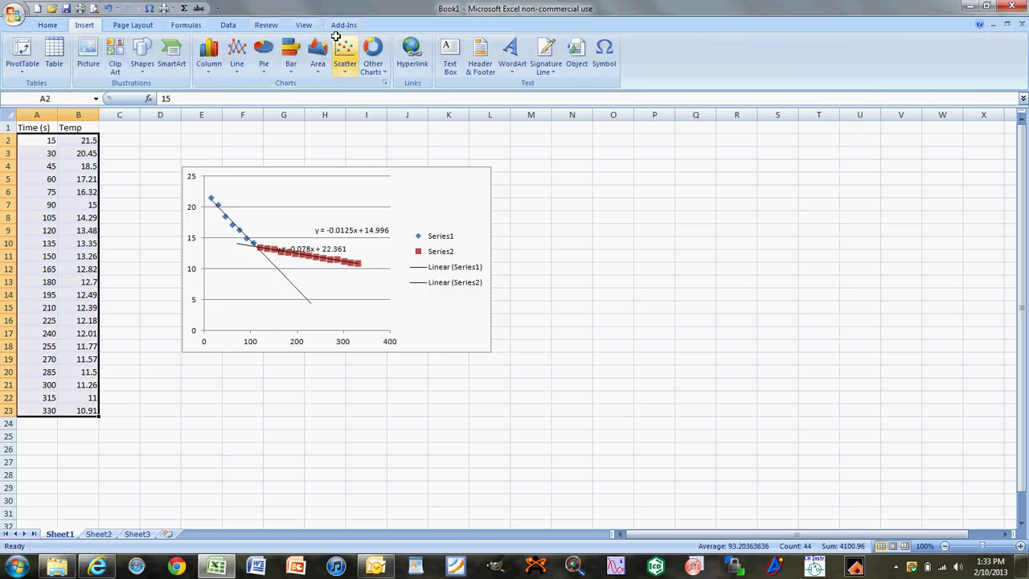
click(336, 37)
click(291, 110)
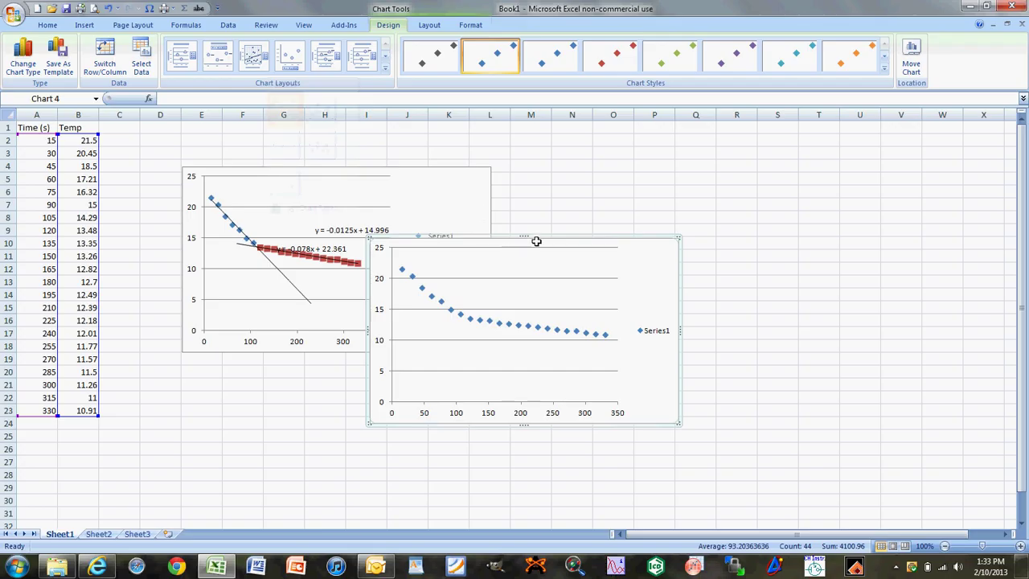
mouse_move(631, 260)
mouse_down()
mouse_move(847, 184)
mouse_move(832, 191)
mouse_up()
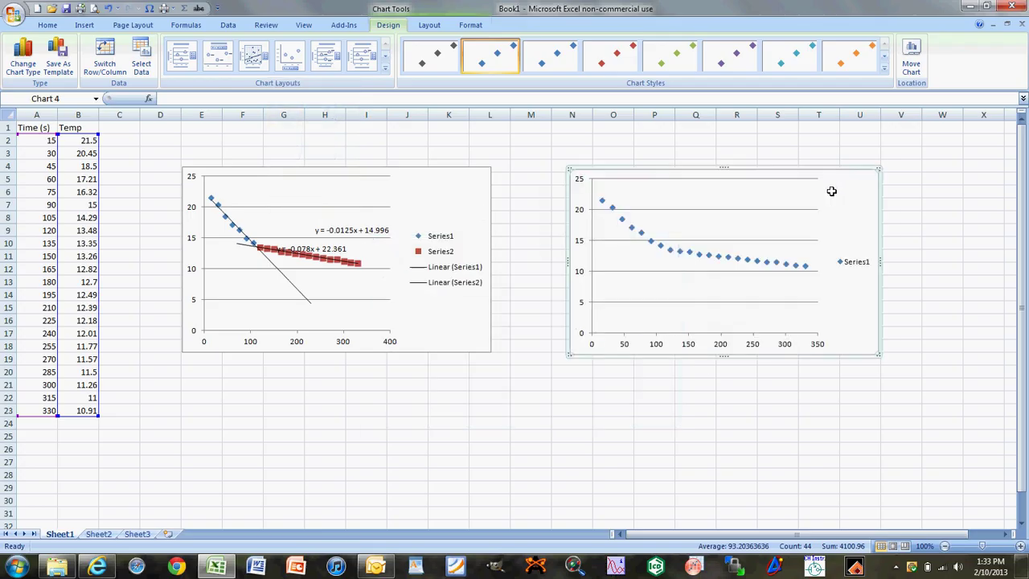
Add a linear trendline showing y = -0.028x + 18.744, label moved upper right.
click(689, 251)
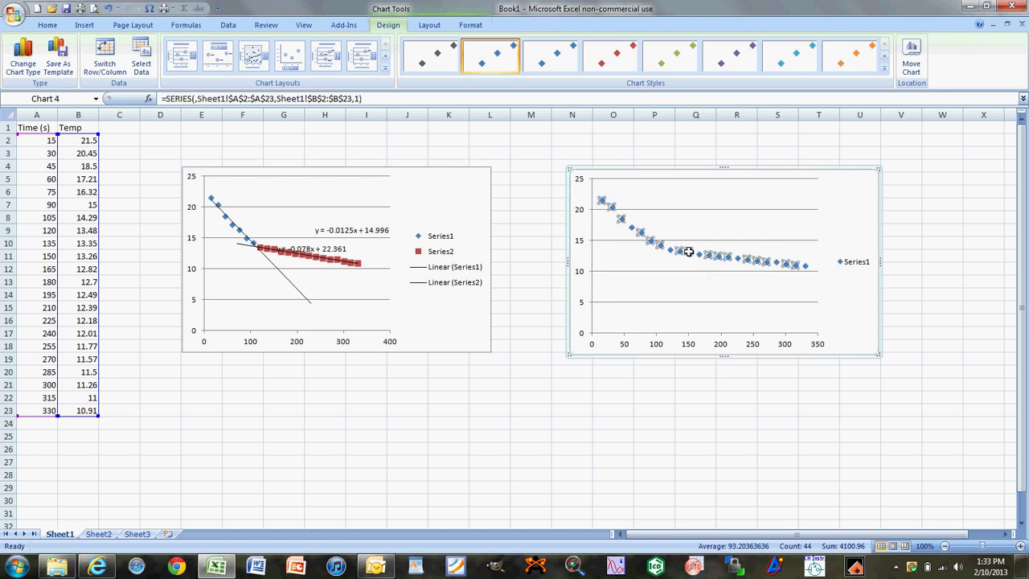
right_click(689, 252)
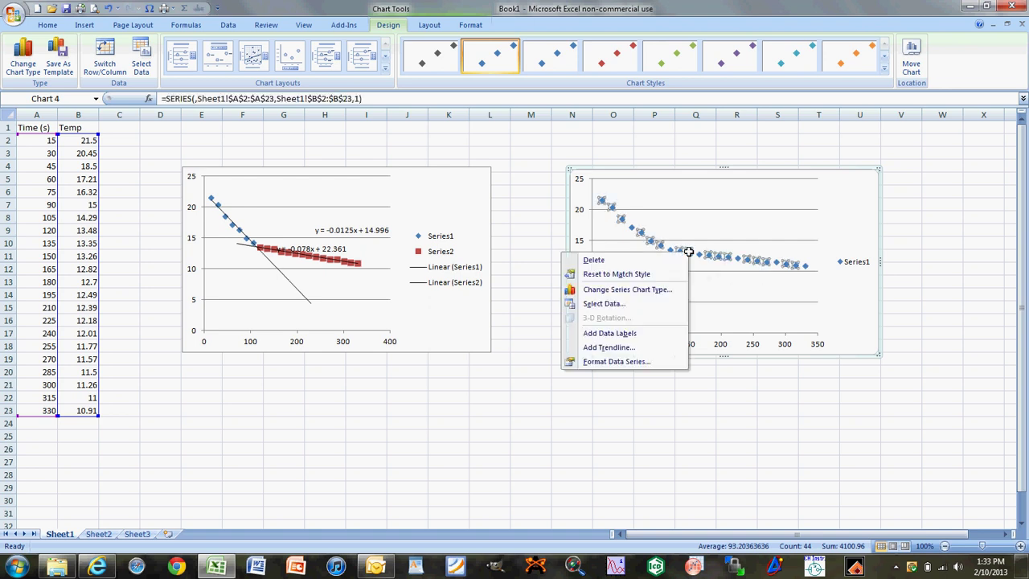
click(609, 348)
click(650, 411)
click(755, 443)
drag(698, 274, 814, 203)
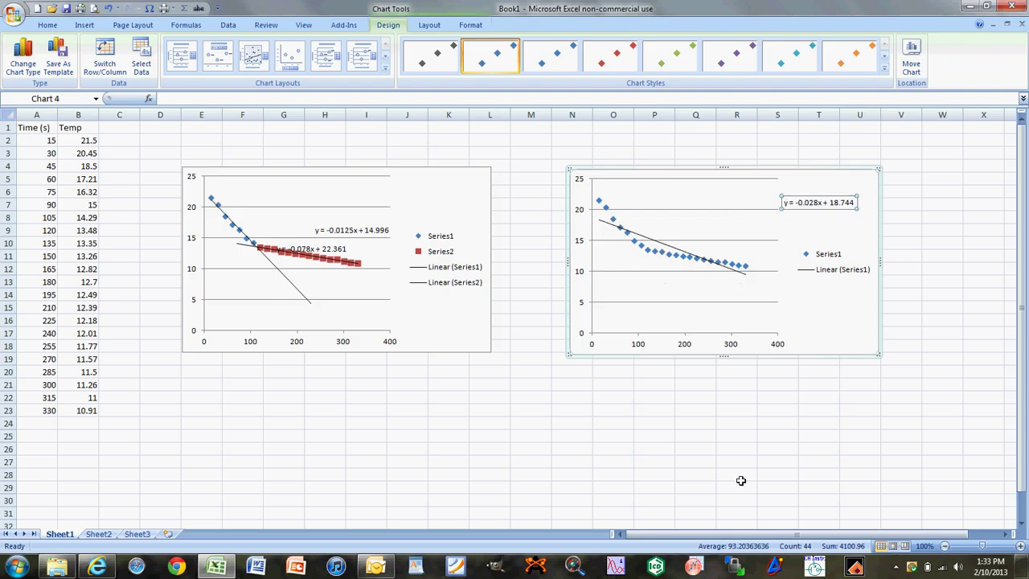
Drag the y = -0.078x + 22.361 label up-left beside the blue Series1 points.
click(737, 475)
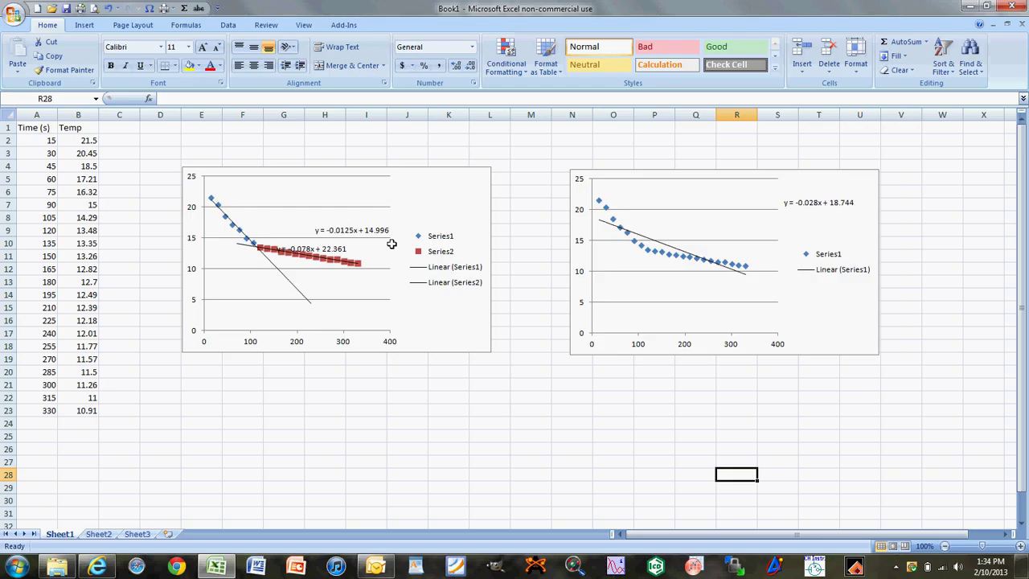
drag(320, 250, 281, 219)
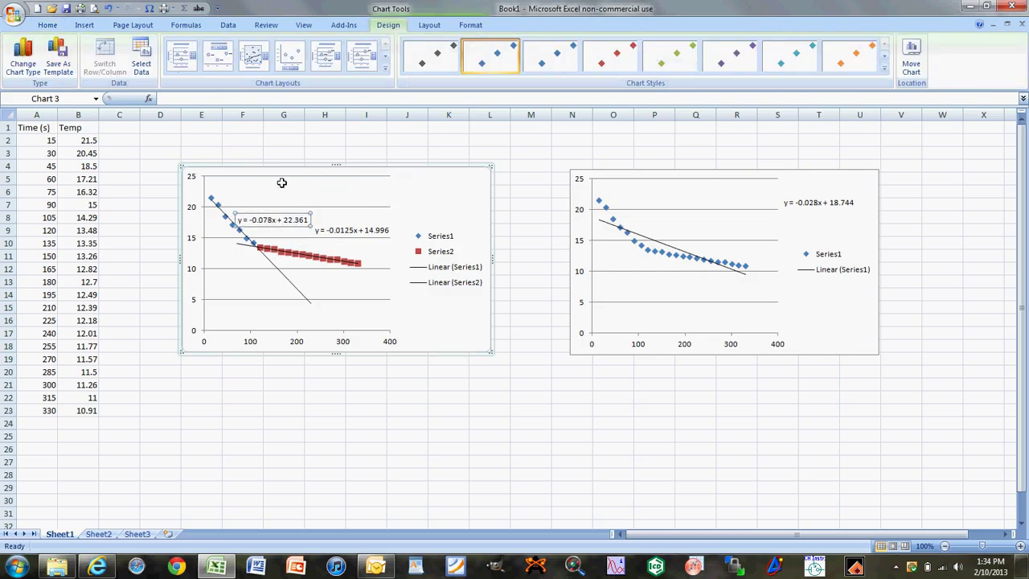